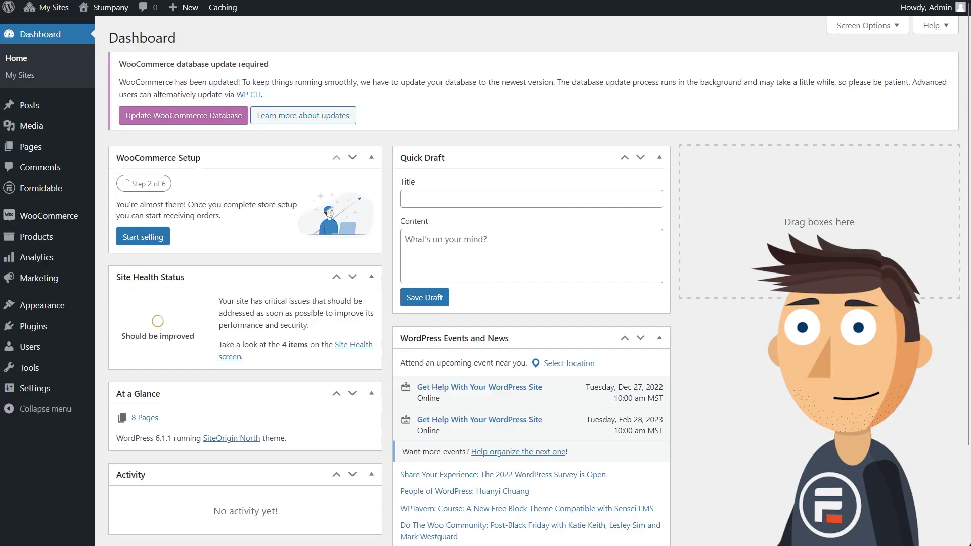
# - Activate the Export View to CSV add-on from the Formidable Add-Ons list
pyautogui.moveTo(22, 191)
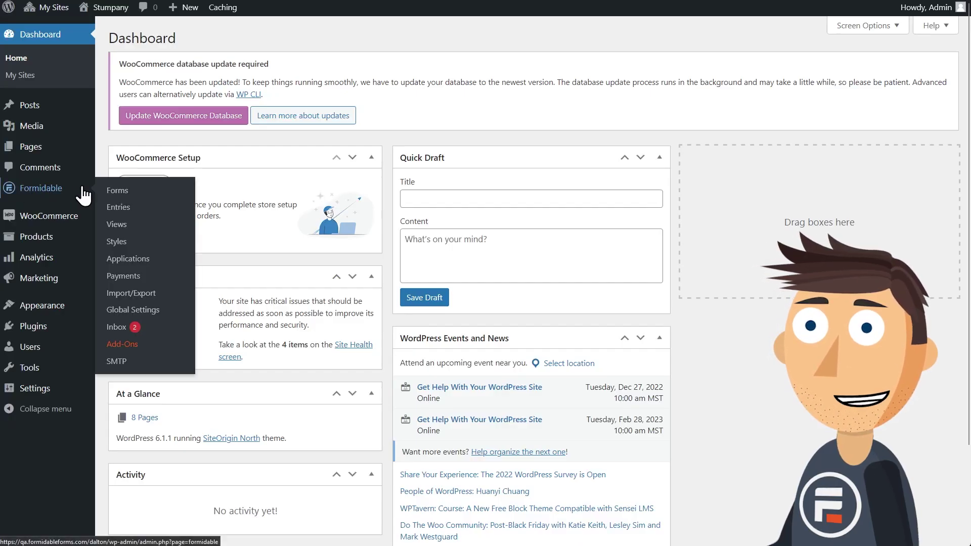
pyautogui.click(129, 344)
pyautogui.scroll(-6, 550, 288)
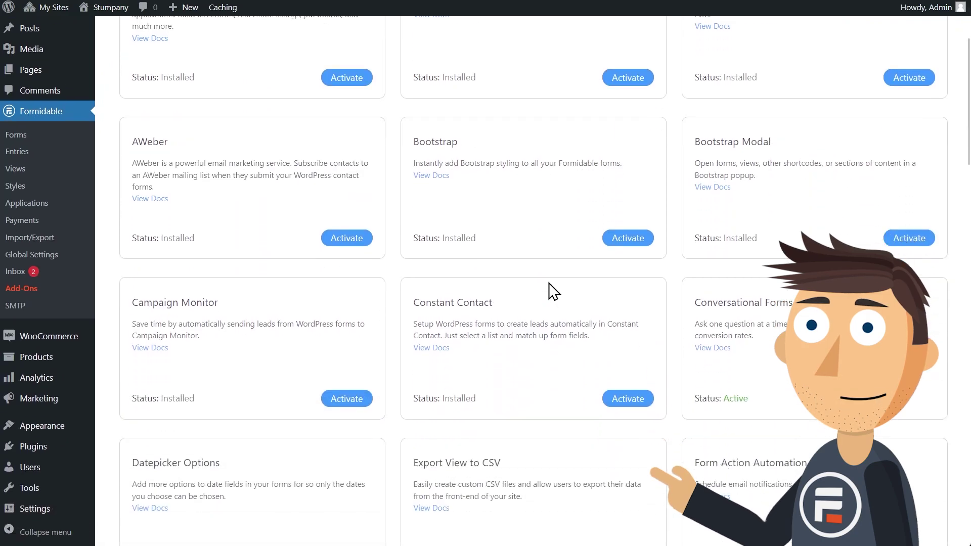
pyautogui.scroll(-2, 553, 292)
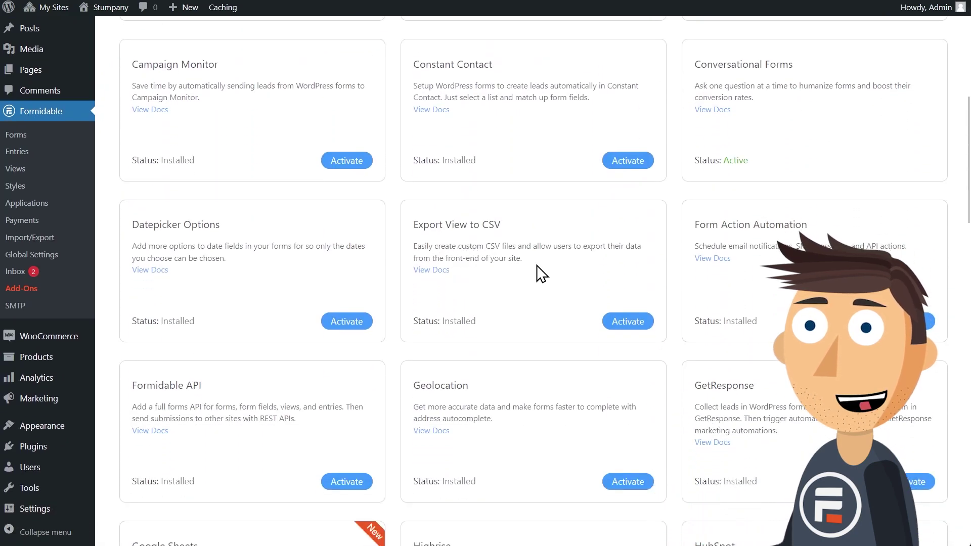
pyautogui.click(628, 320)
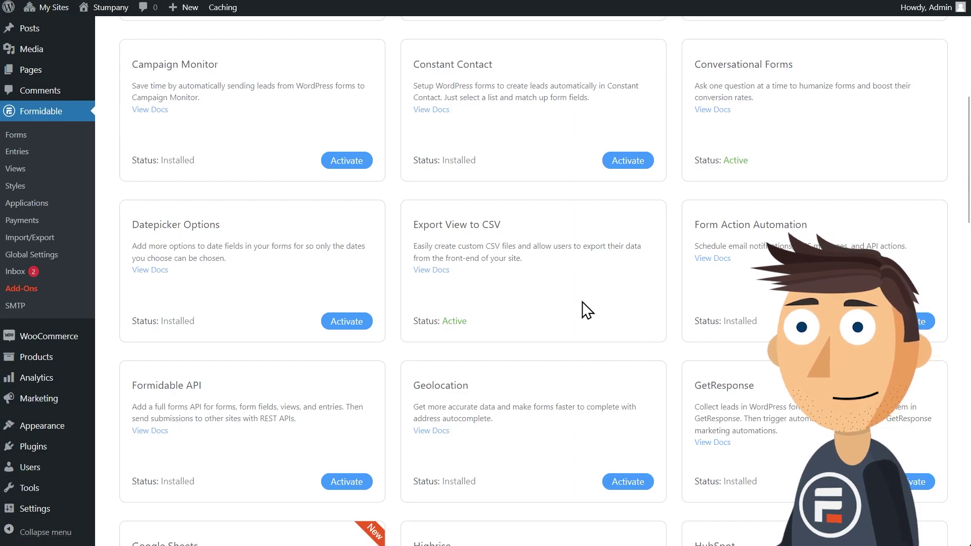
pyautogui.scroll(3, 237, 203)
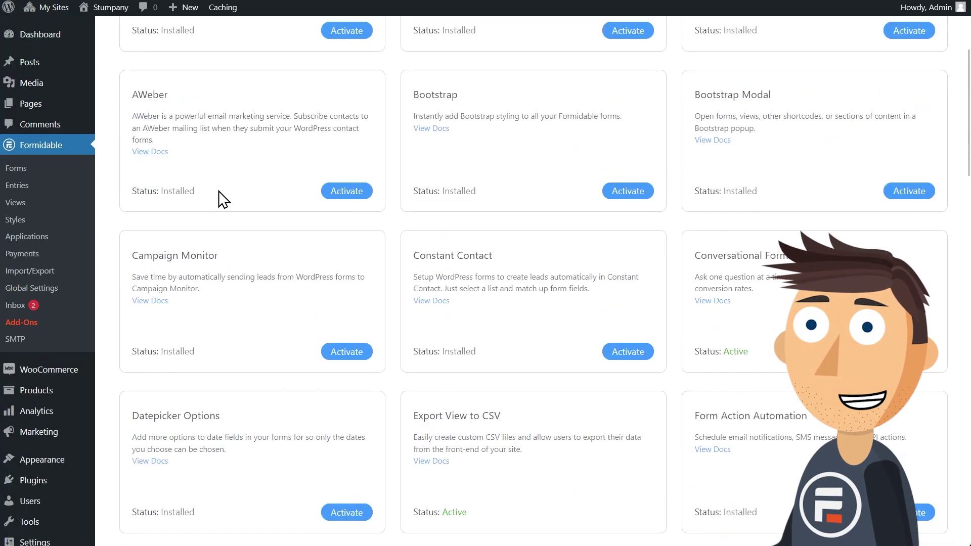
# - Preview and install the Member Directory application template from Formidable Applications
pyautogui.click(28, 237)
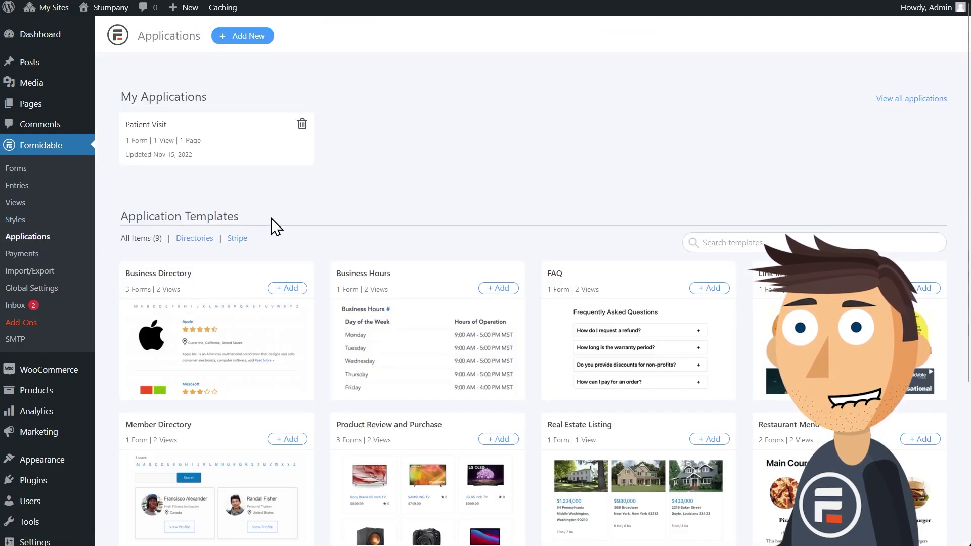
pyautogui.scroll(-3, 273, 202)
pyautogui.scroll(-2, 257, 455)
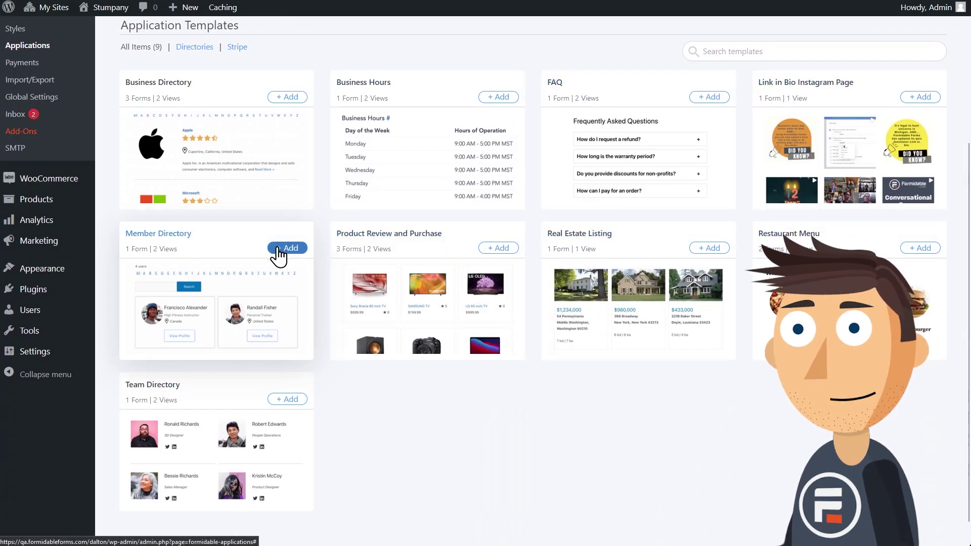
pyautogui.click(225, 259)
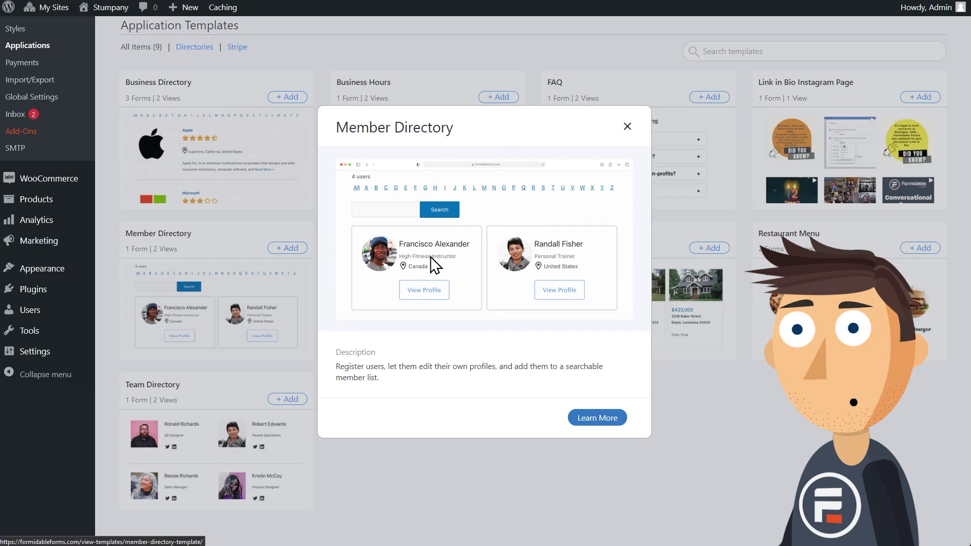
pyautogui.scroll(-2, 434, 264)
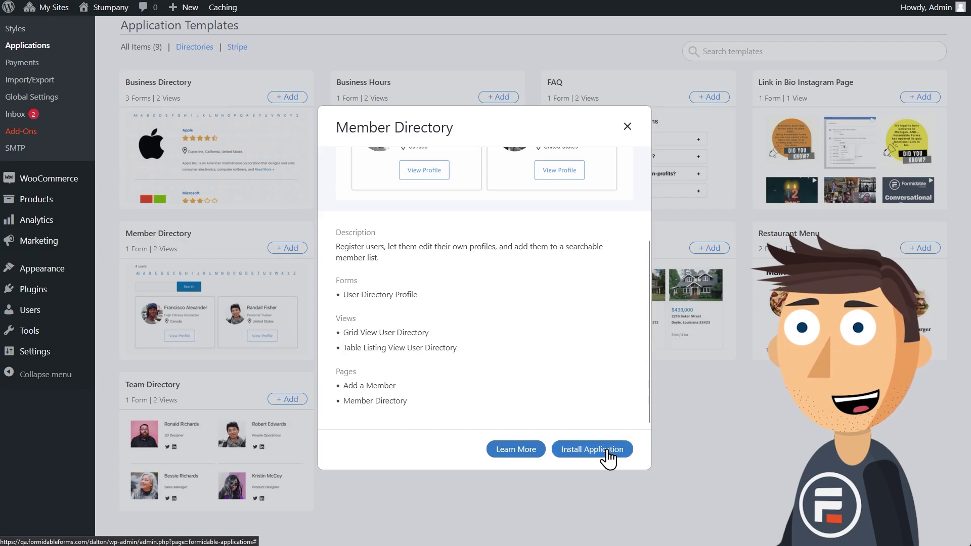
pyautogui.click(608, 456)
pyautogui.click(592, 335)
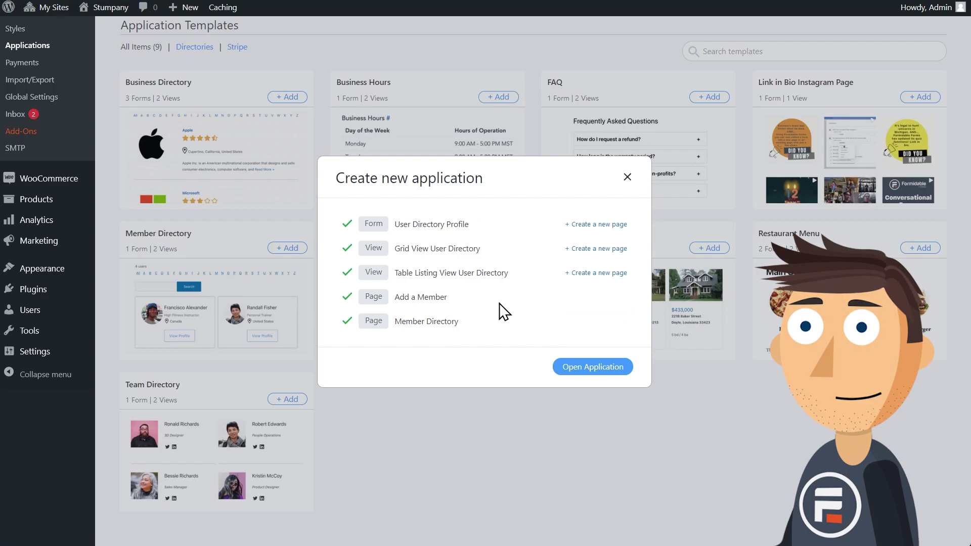
# - Open the installed Member Directory application and add a new page item to it
pyautogui.click(588, 367)
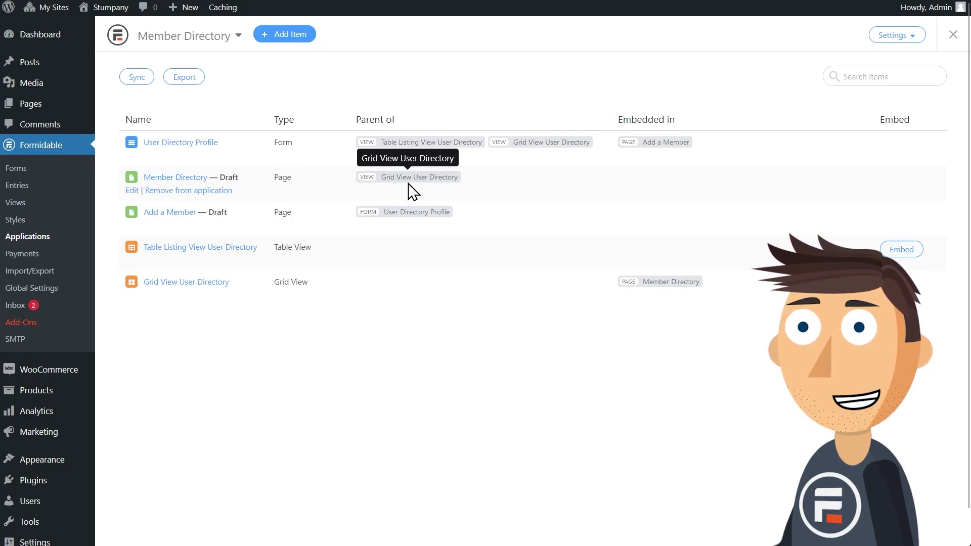
pyautogui.click(286, 36)
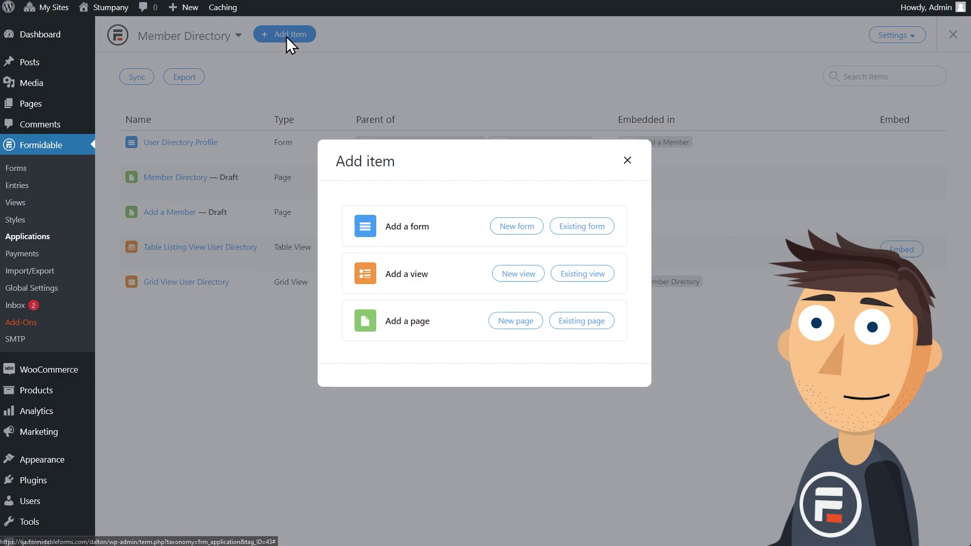
pyautogui.click(514, 316)
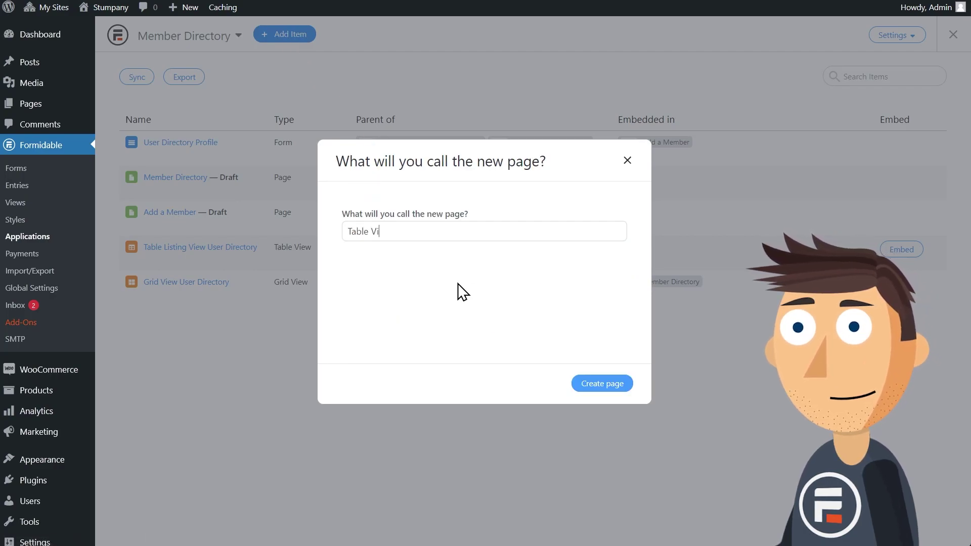
# - Create the Table View Directory page and embed Table Listing View User Directory via a Formidable Views block
pyautogui.click(589, 384)
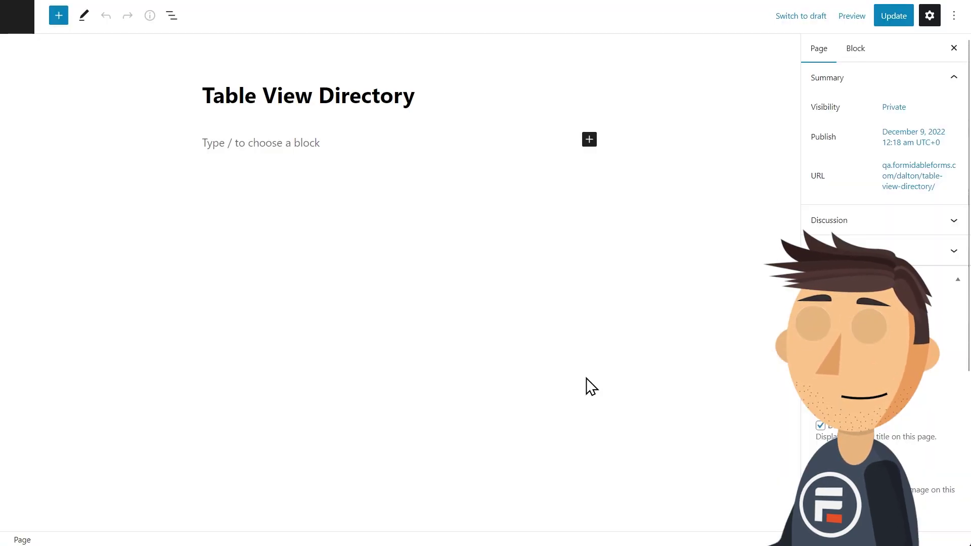
pyautogui.click(589, 140)
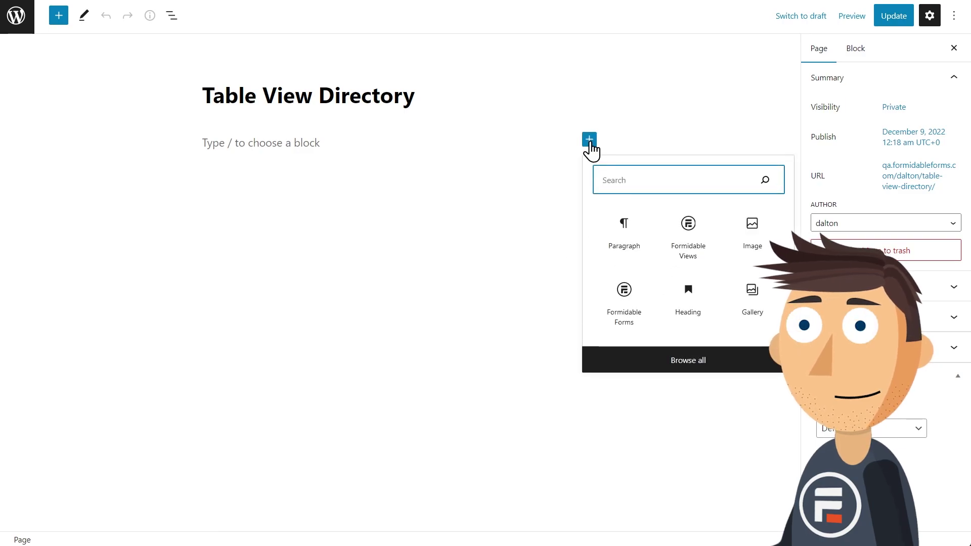
pyautogui.click(693, 244)
pyautogui.click(429, 268)
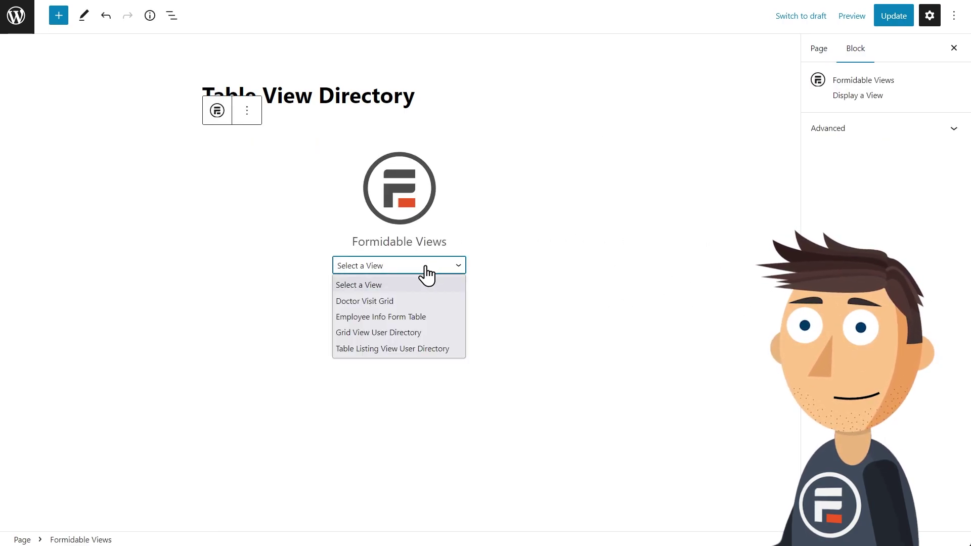
pyautogui.click(401, 349)
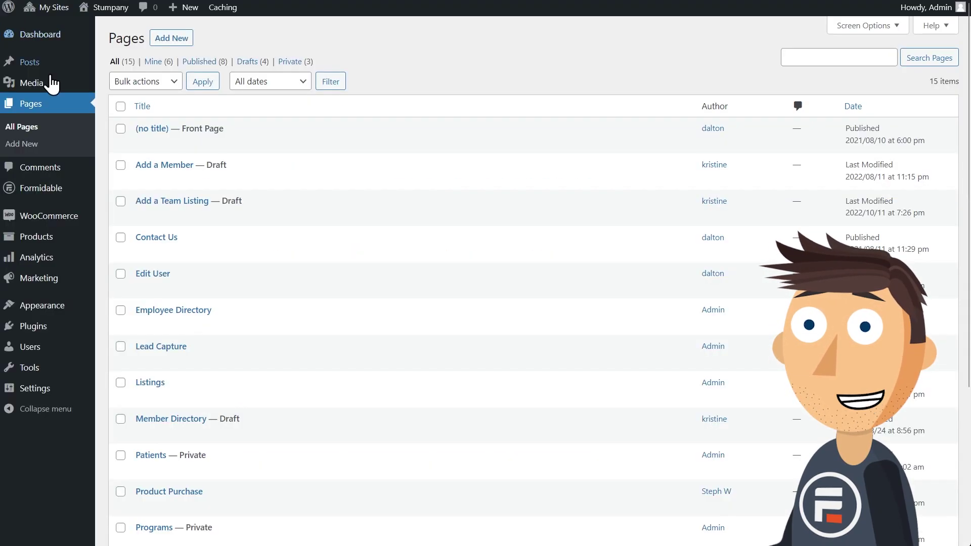
pyautogui.moveTo(39, 189)
pyautogui.click(114, 226)
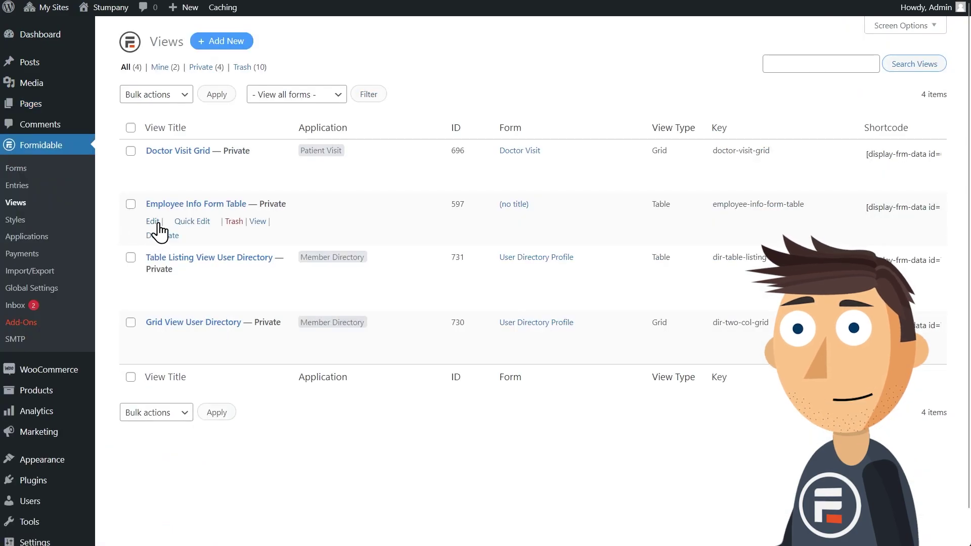
pyautogui.click(153, 286)
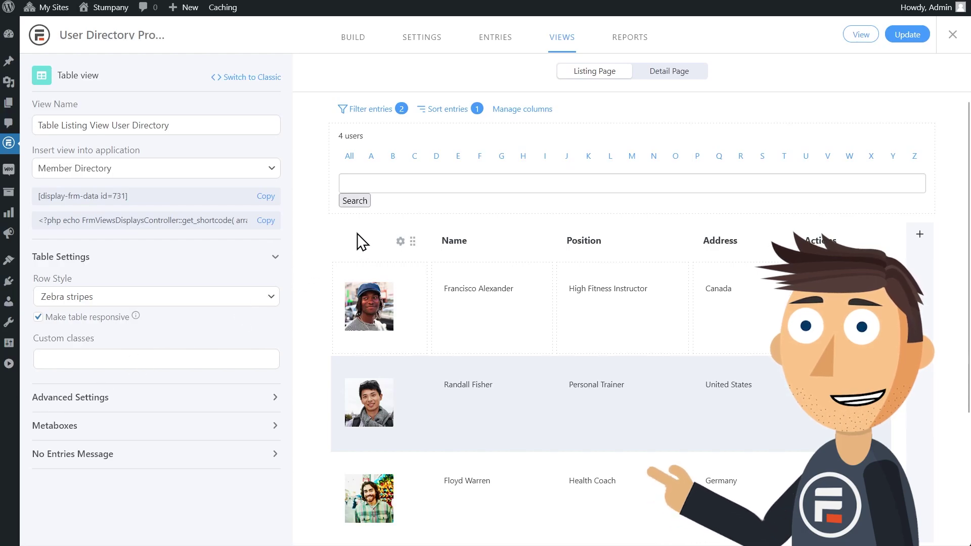
pyautogui.scroll(-3, 357, 232)
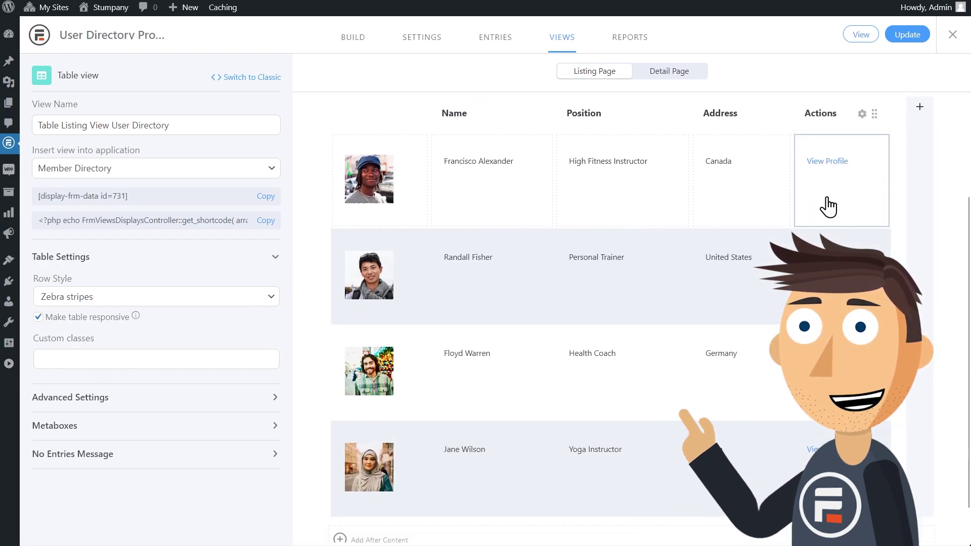
pyautogui.scroll(3, 809, 212)
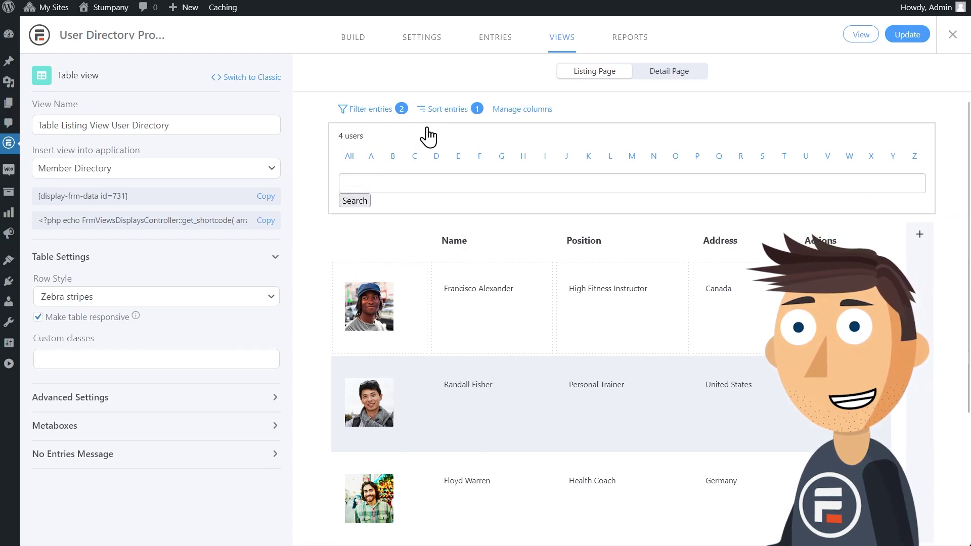
# - Enable the view's CSV export link with filename 'User Directory' and update the view
pyautogui.click(175, 430)
pyautogui.scroll(-3, 174, 399)
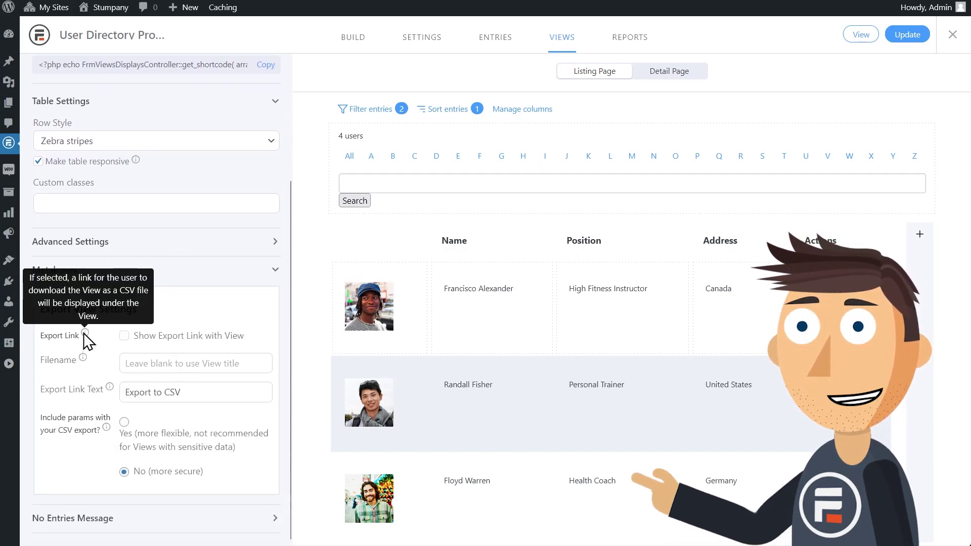
pyautogui.click(123, 337)
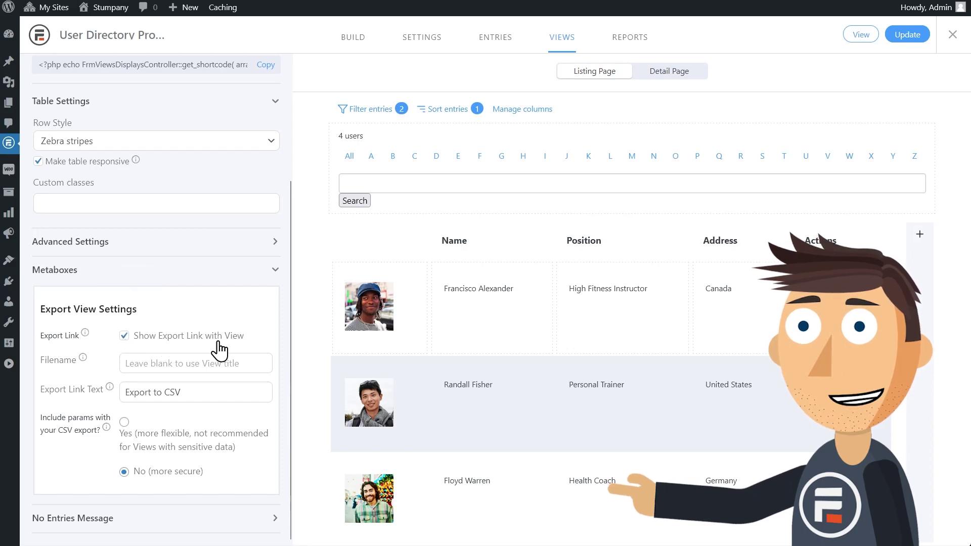
pyautogui.click(182, 363)
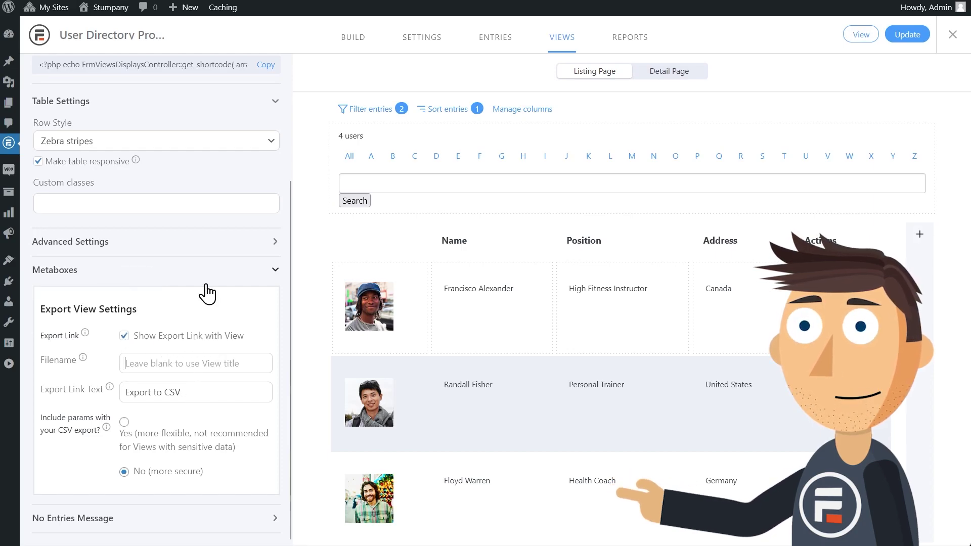
pyautogui.write('User Dire')
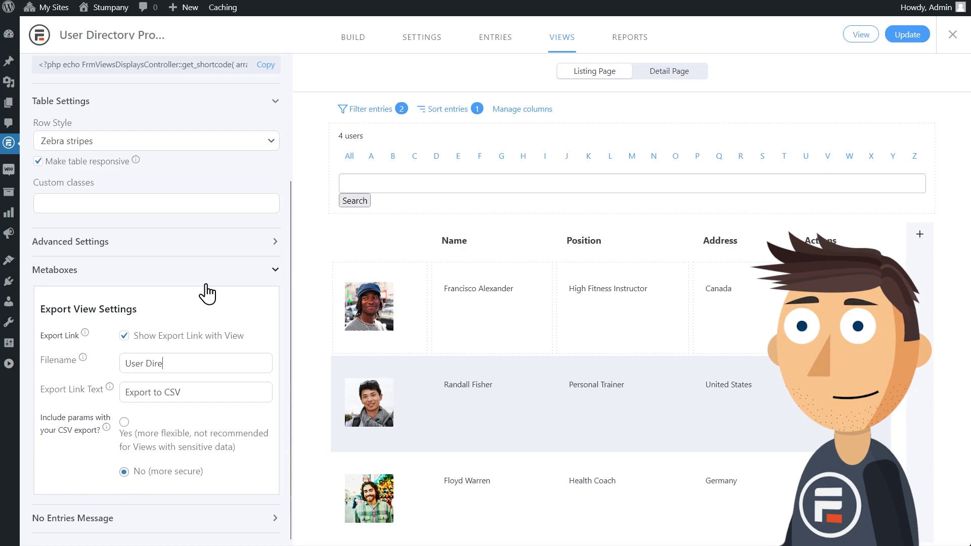
pyautogui.write('ctory')
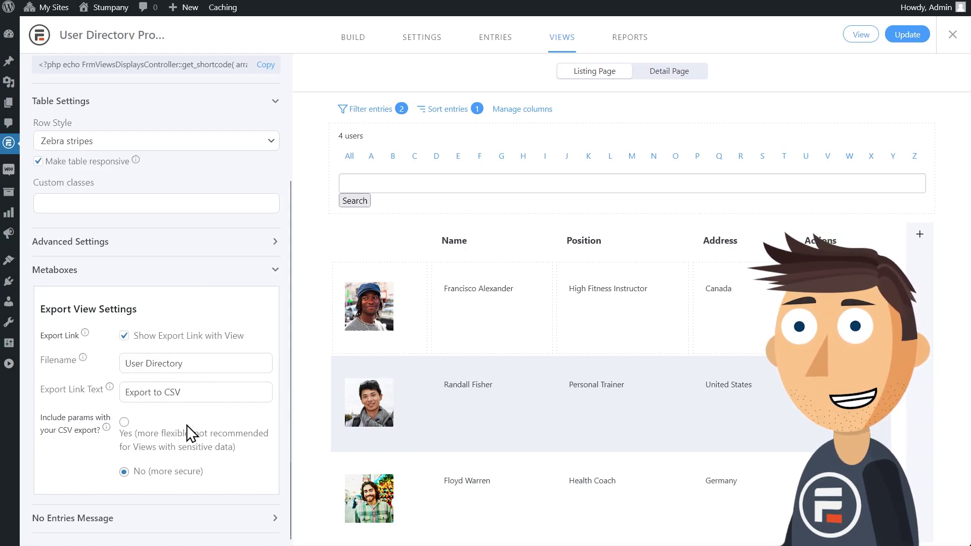
pyautogui.scroll(2, 158, 471)
pyautogui.click(907, 34)
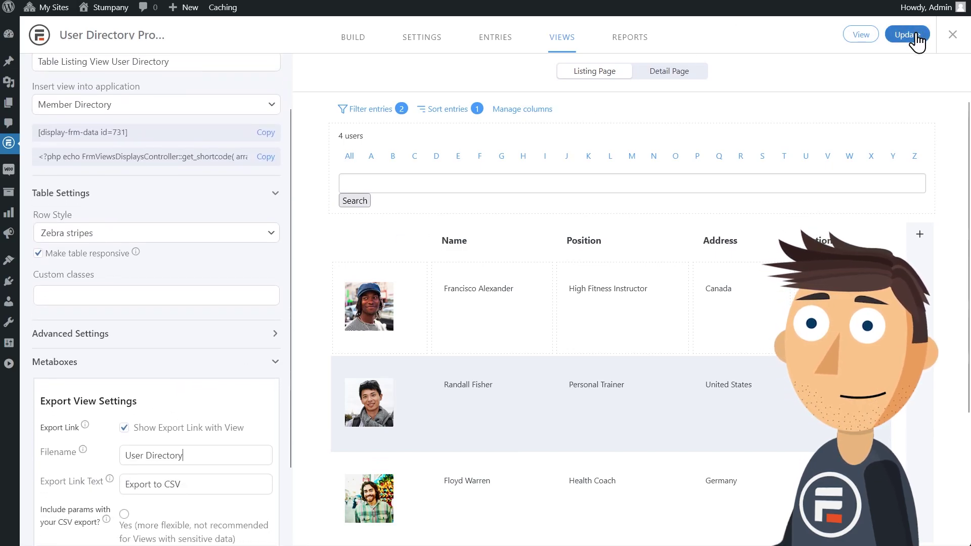
# - Open the live directory page and download its table as user-directory.csv via Export to CSV
pyautogui.click(851, 37)
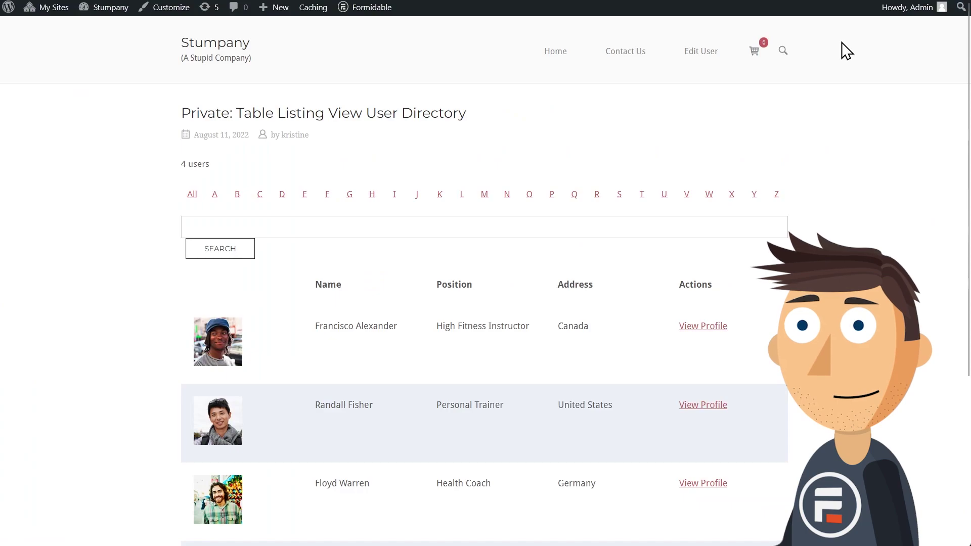
pyautogui.scroll(-3, 537, 232)
pyautogui.scroll(-1, 524, 161)
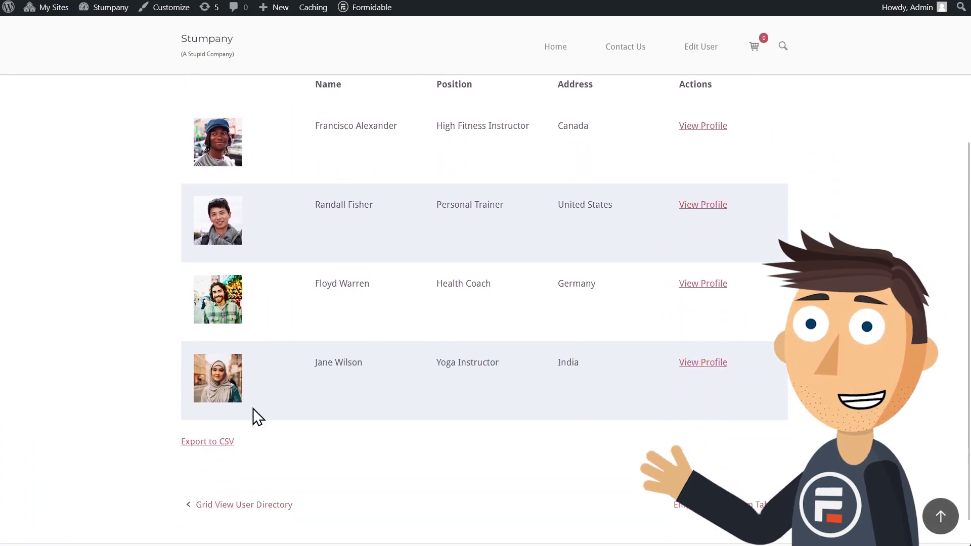
pyautogui.click(213, 445)
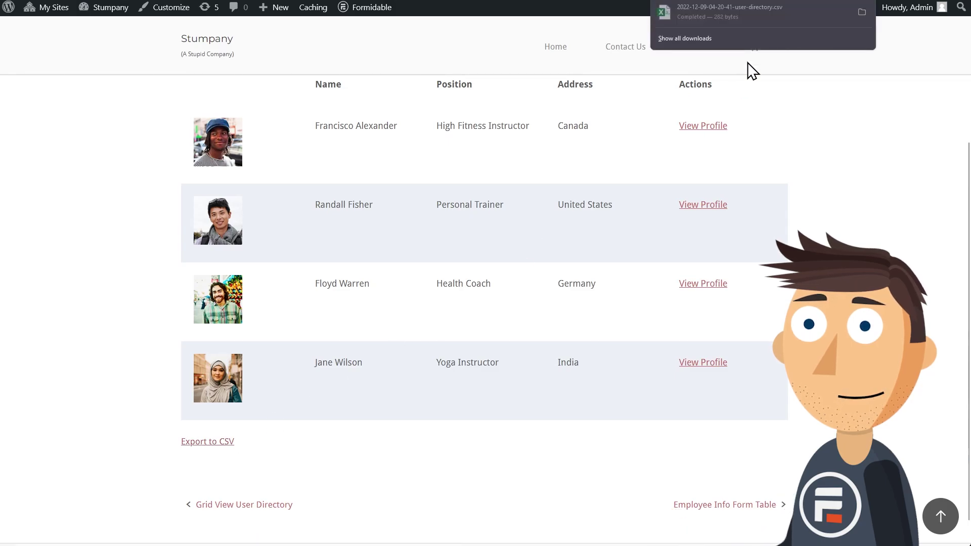
# - Open the downloaded CSV in Excel and widen columns B and C for full names and positions
pyautogui.click(772, 20)
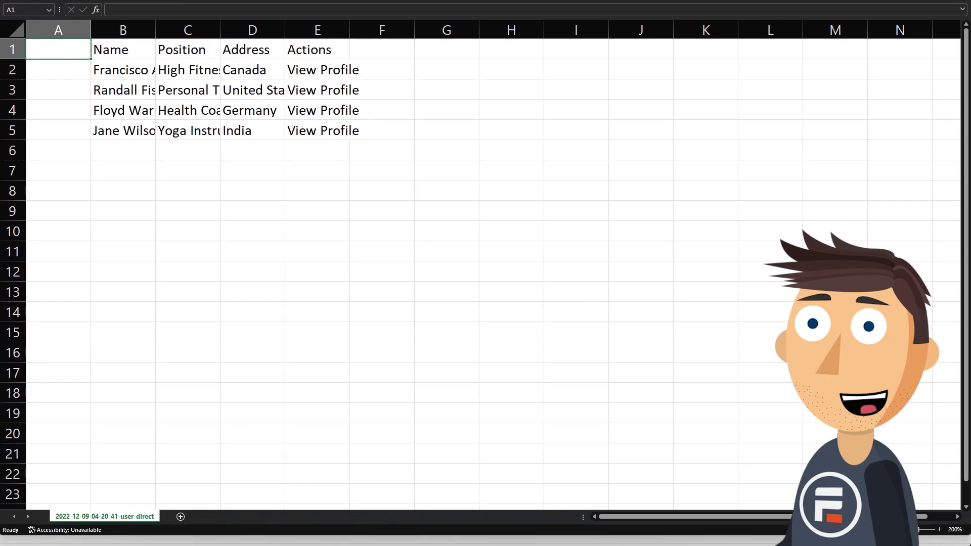
pyautogui.moveTo(156, 30); pyautogui.dragTo(250, 29)
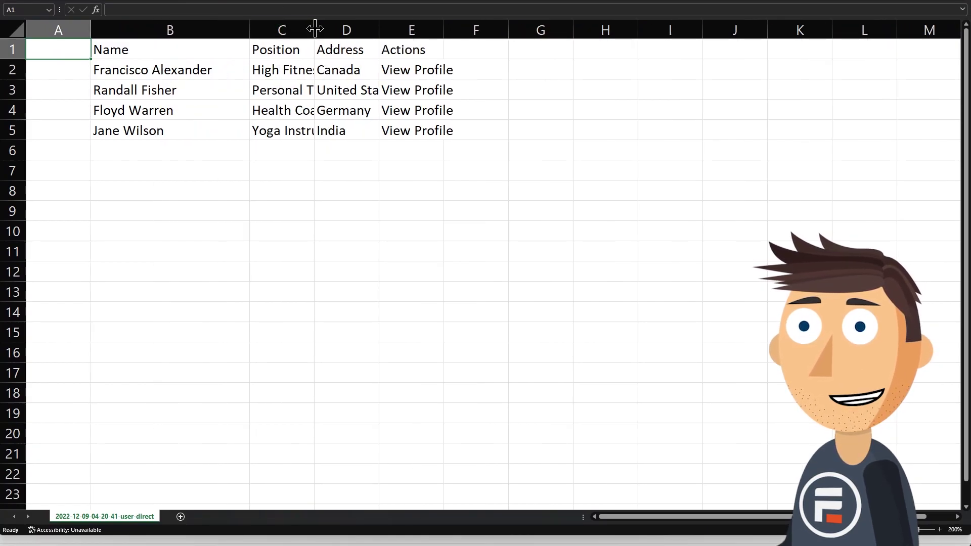
pyautogui.moveTo(314, 29); pyautogui.dragTo(416, 22)
pyautogui.click(466, 25)
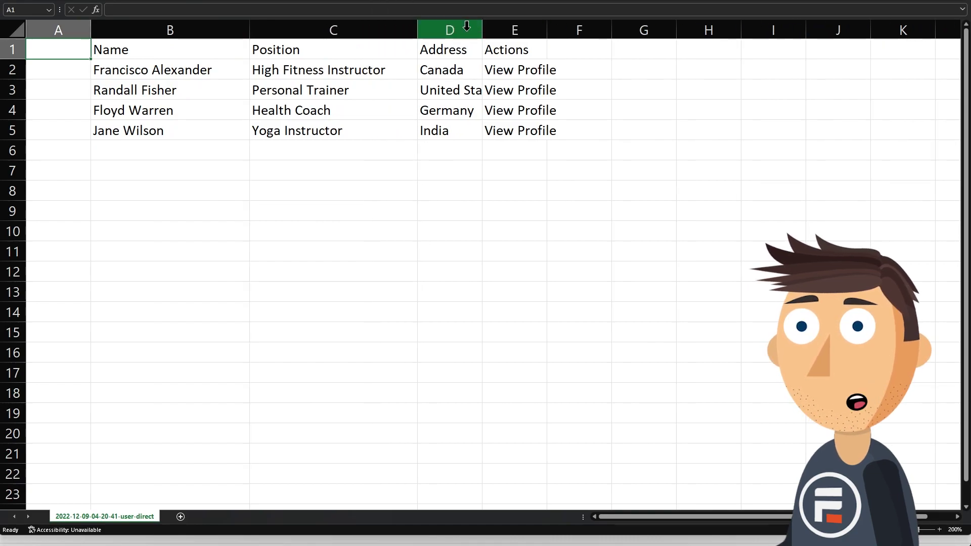
# - Widen column D so United States fits, and widen column E slightly
pyautogui.moveTo(482, 28); pyautogui.dragTo(554, 29)
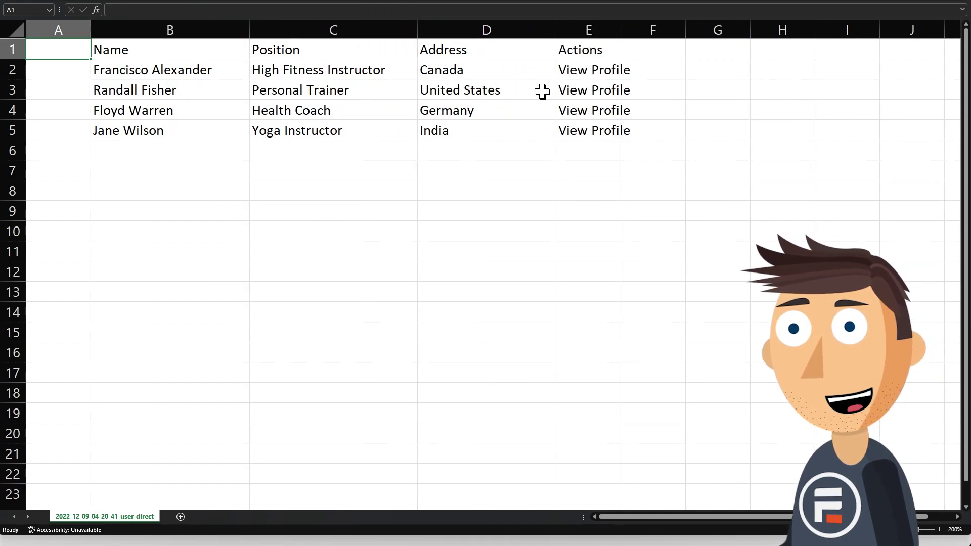
pyautogui.click(431, 225)
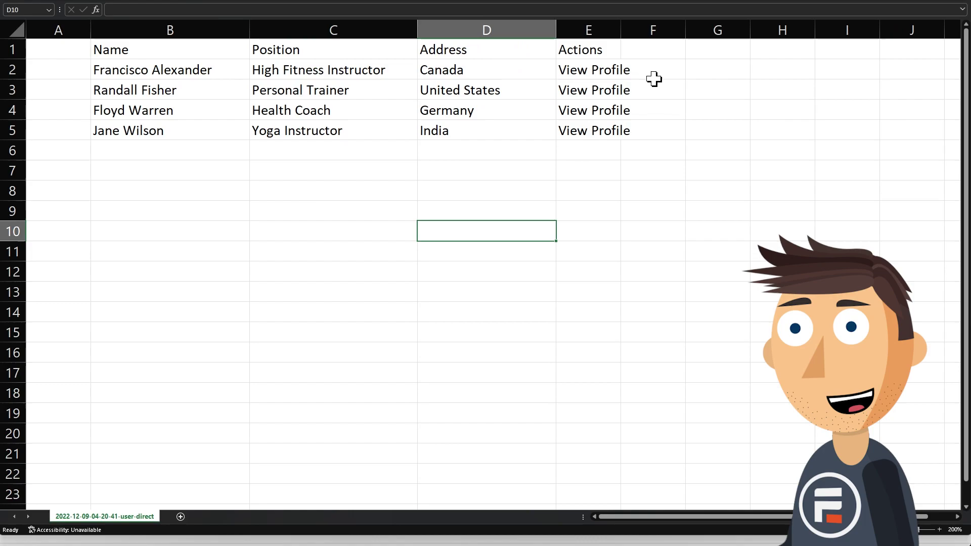
pyautogui.moveTo(621, 26); pyautogui.dragTo(648, 28)
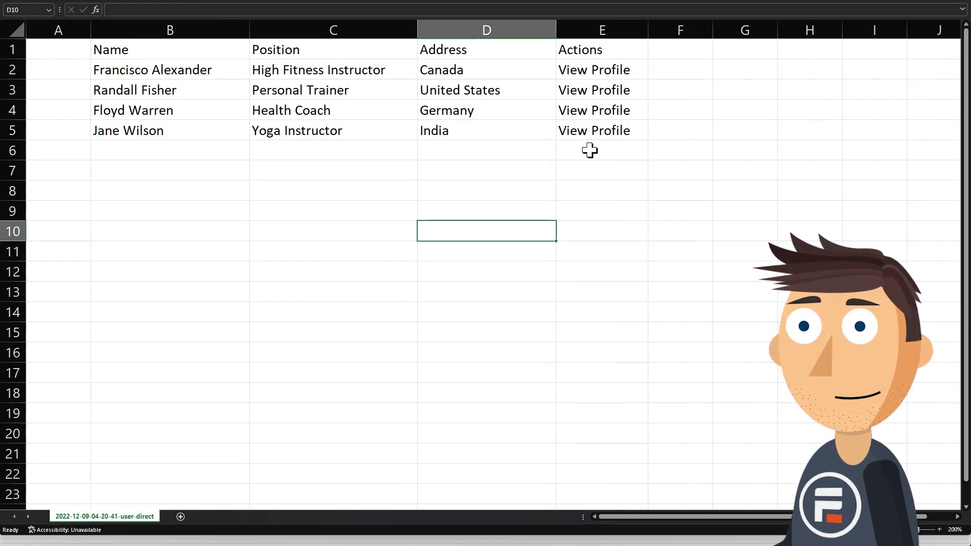
pyautogui.click(594, 67)
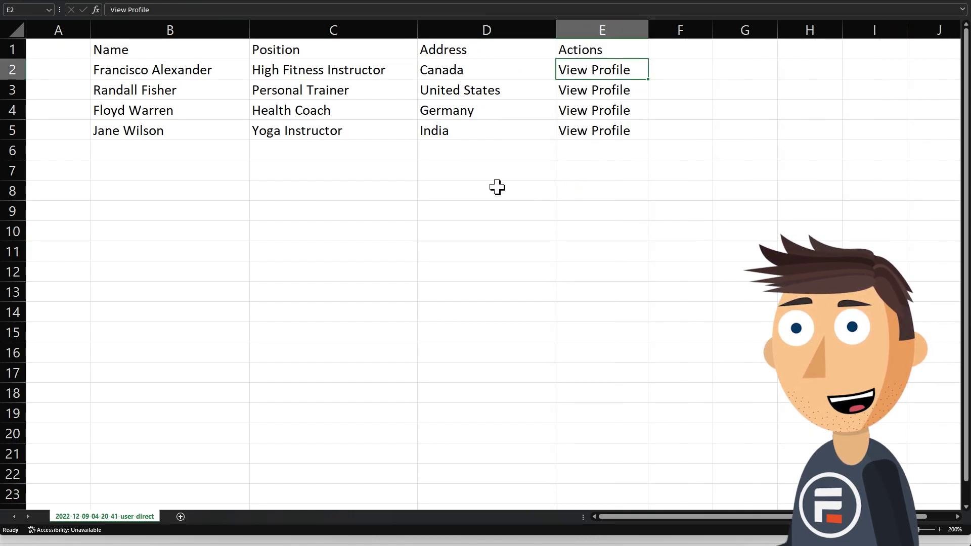
pyautogui.click(438, 263)
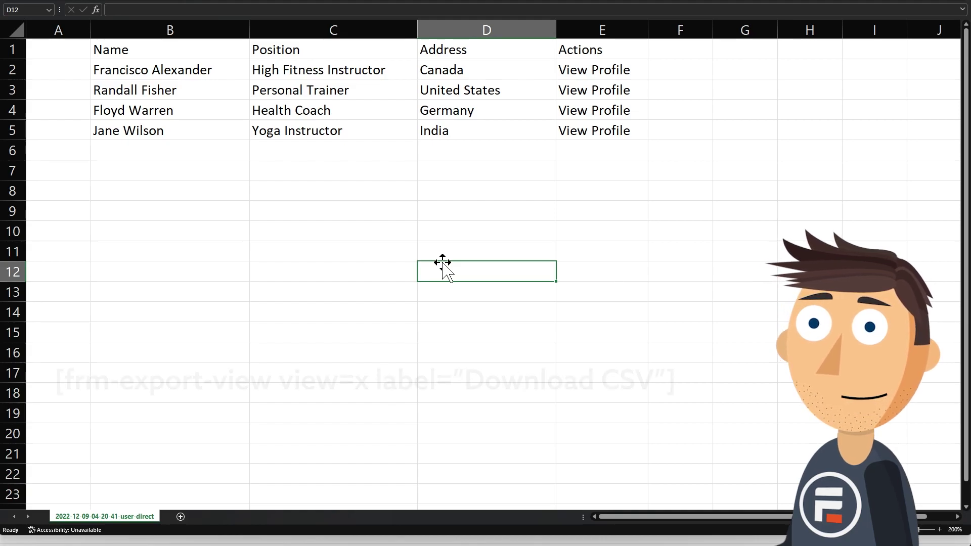
pyautogui.click(433, 208)
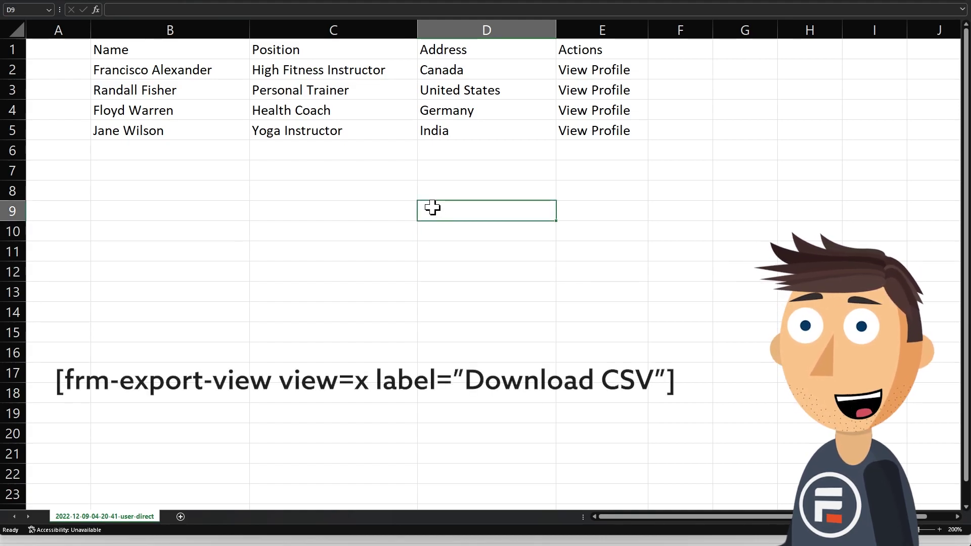